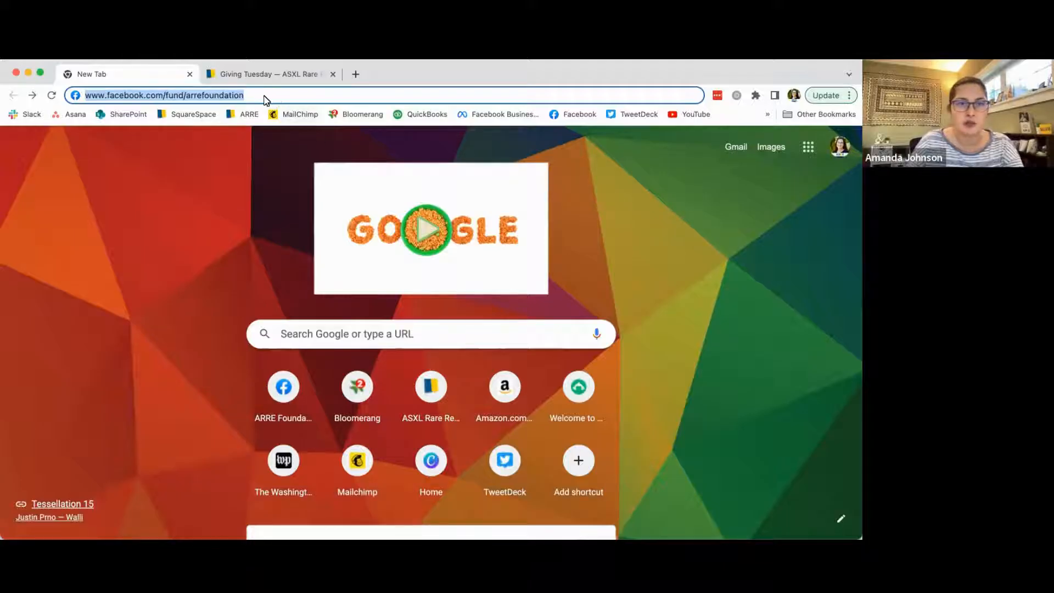
pyautogui.click(266, 97)
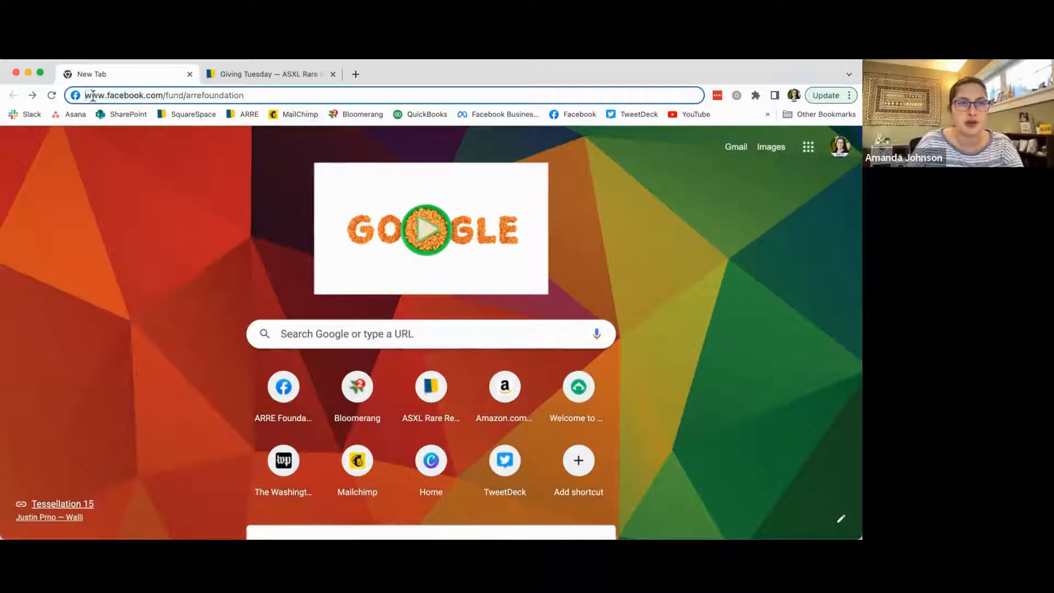
pyautogui.tripleClick(92, 97)
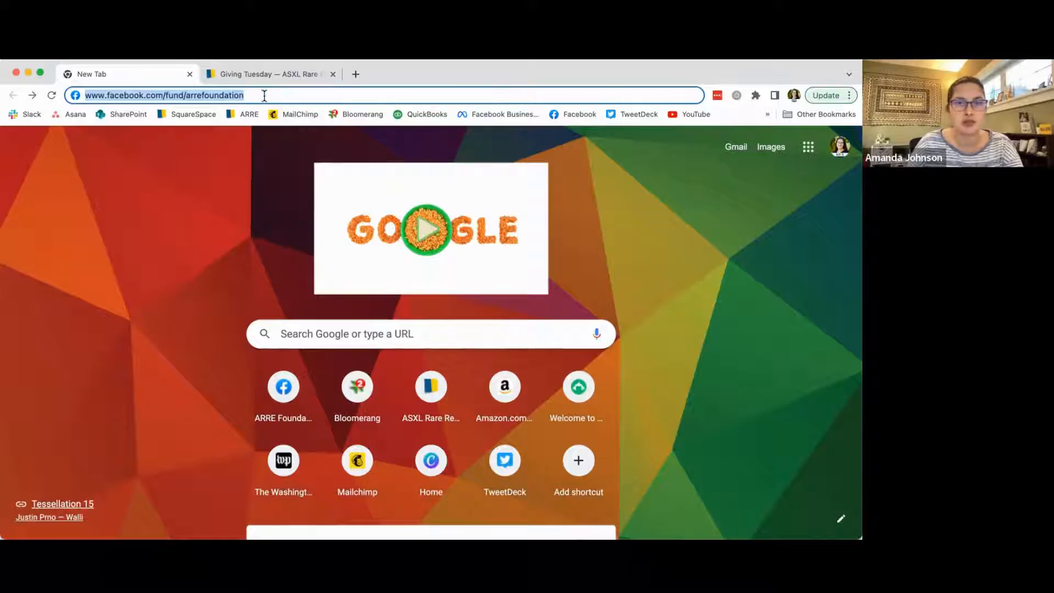
pyautogui.press('Return')
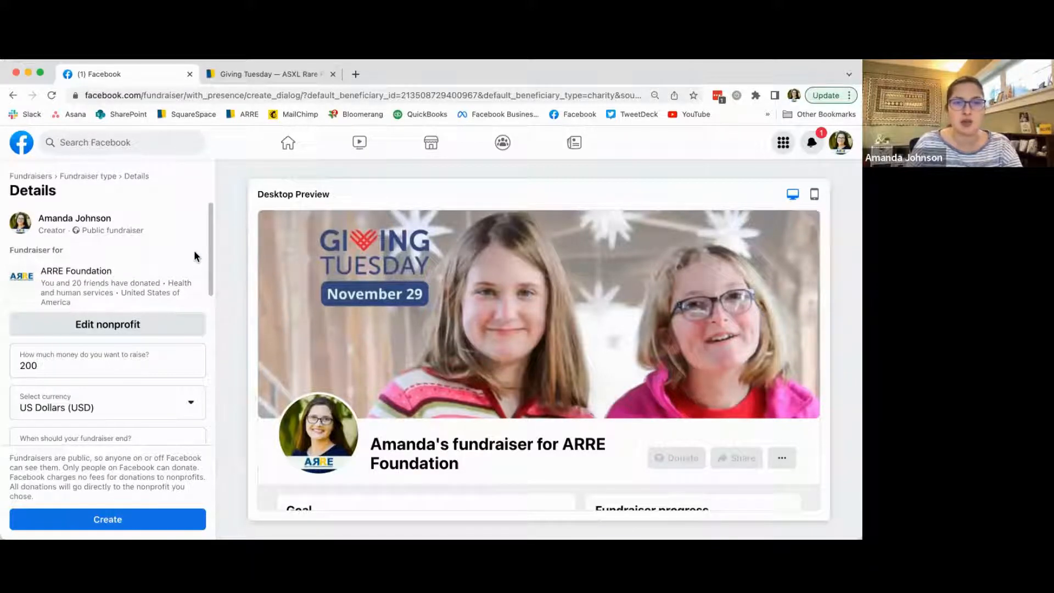
# - Set the fundraising goal to 500 and check the available currencies without changing the selection
pyautogui.scroll(-3, 193, 250)
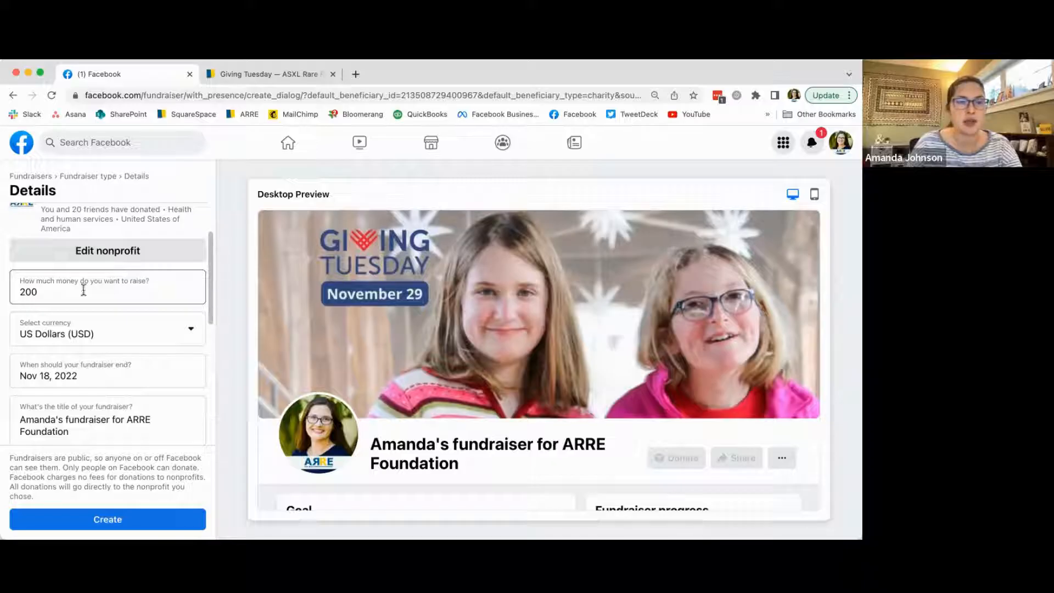
pyautogui.doubleClick(40, 291)
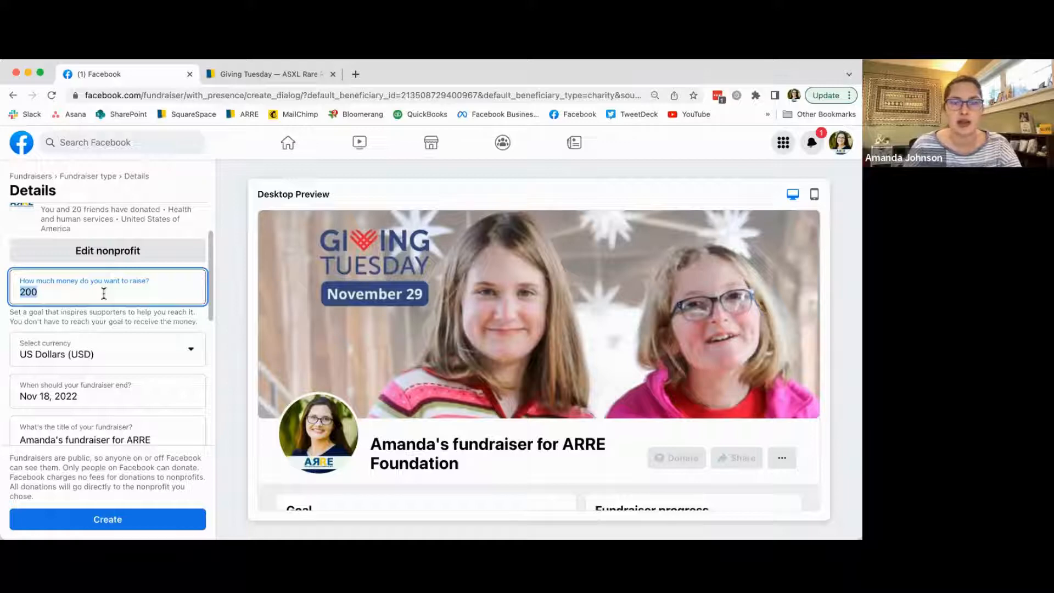
pyautogui.write('500')
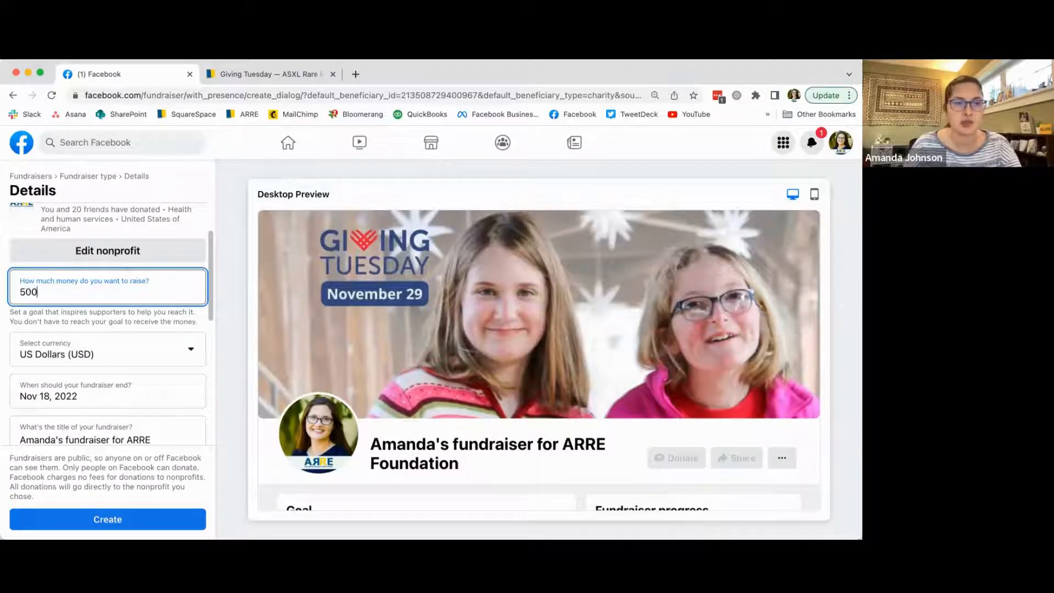
pyautogui.scroll(-2, 144, 310)
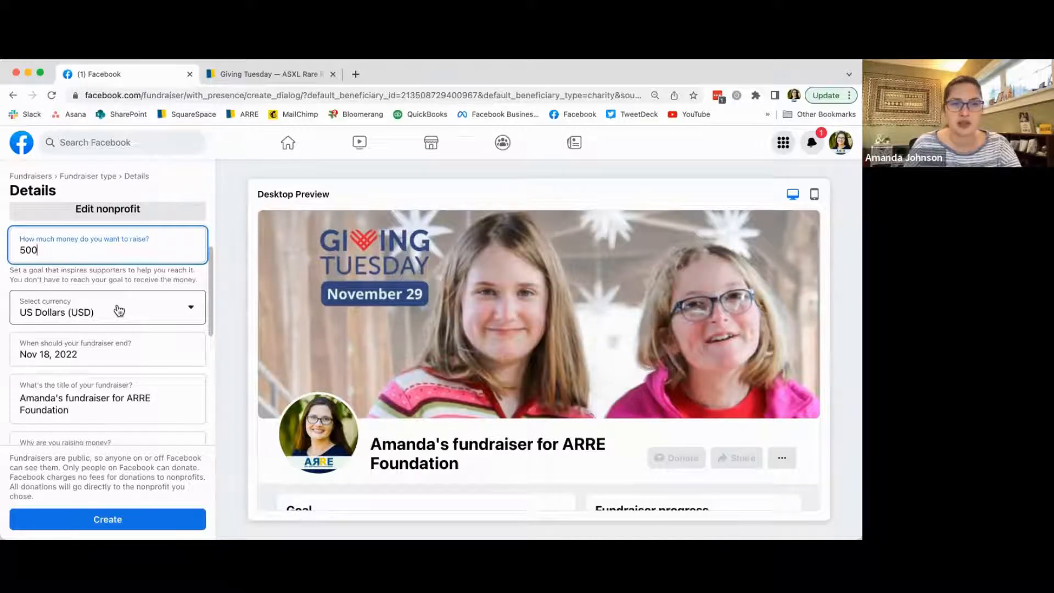
pyautogui.press('Tab')
pyautogui.click(191, 289)
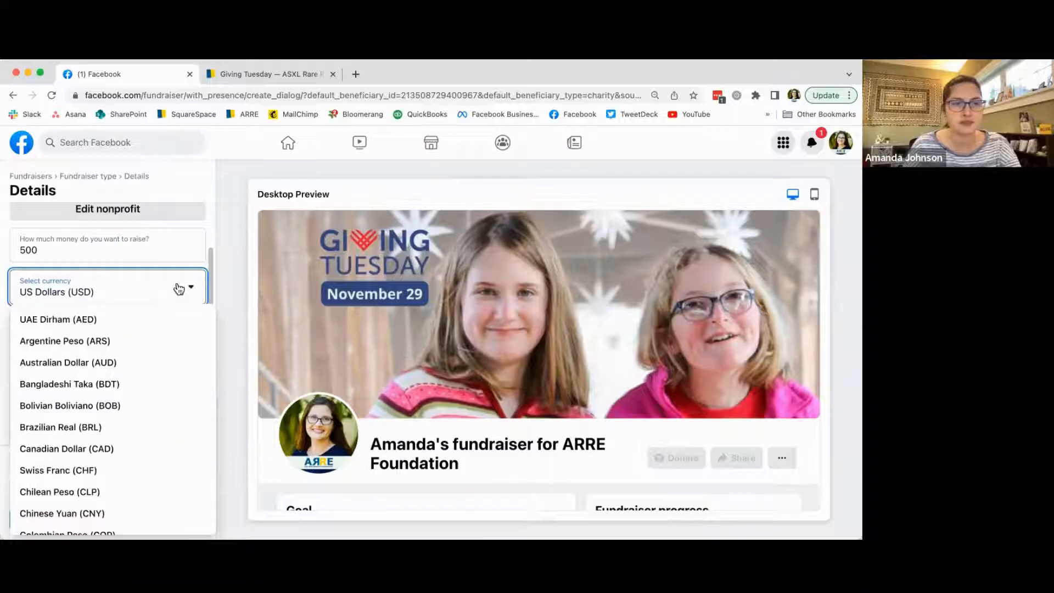
pyautogui.click(170, 273)
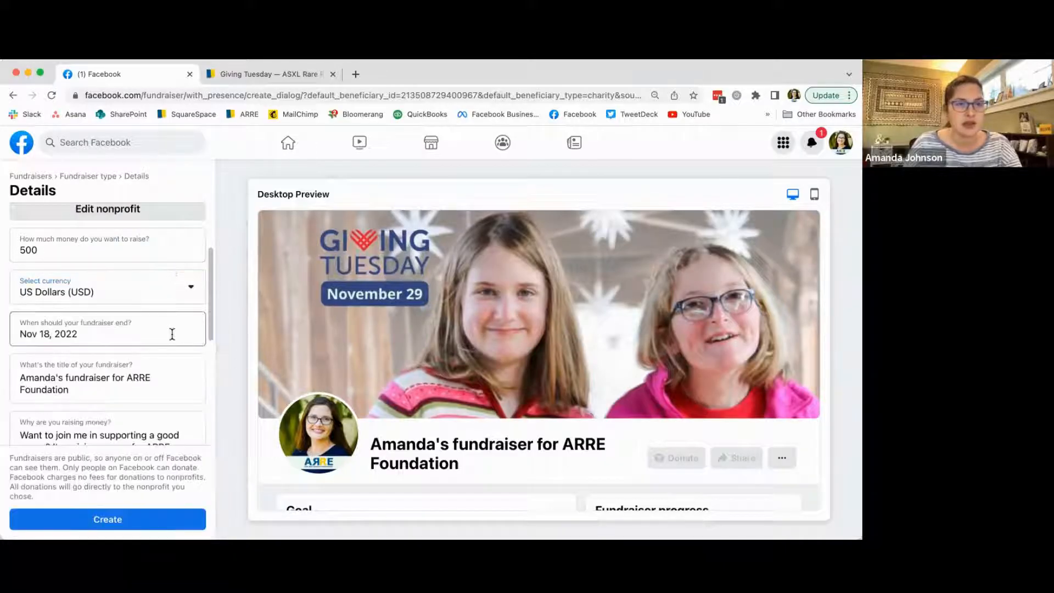
# - Set the fundraiser's end date to Dec 6, 2022
pyautogui.scroll(-2, 172, 334)
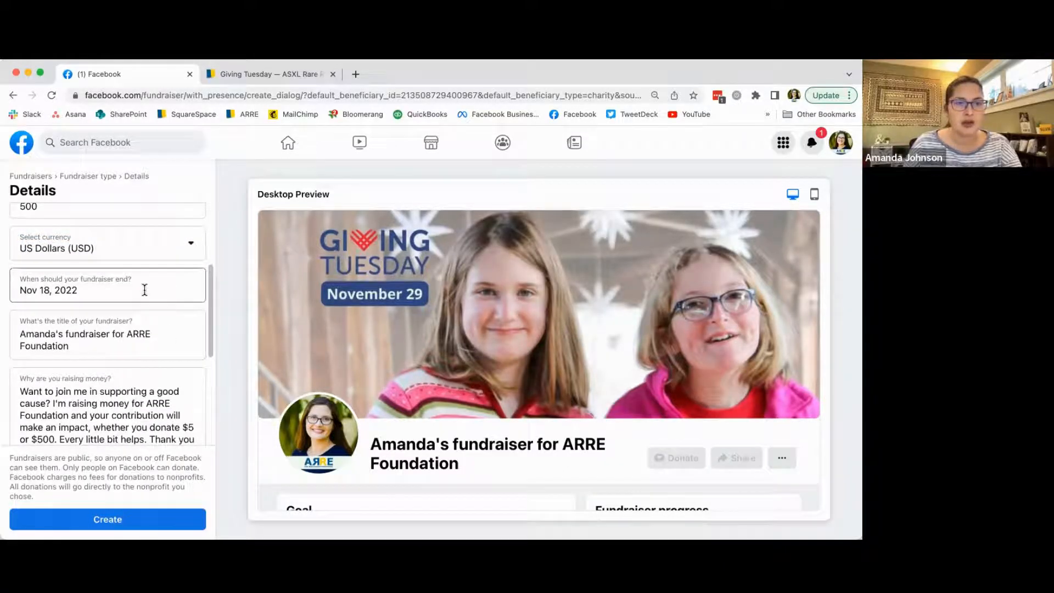
pyautogui.click(107, 290)
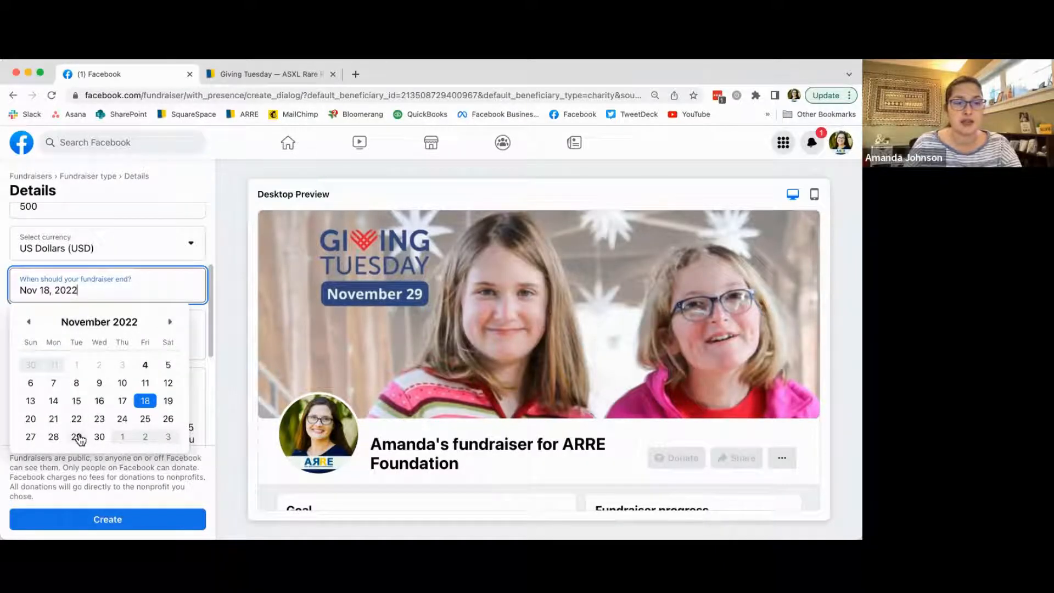
pyautogui.click(170, 322)
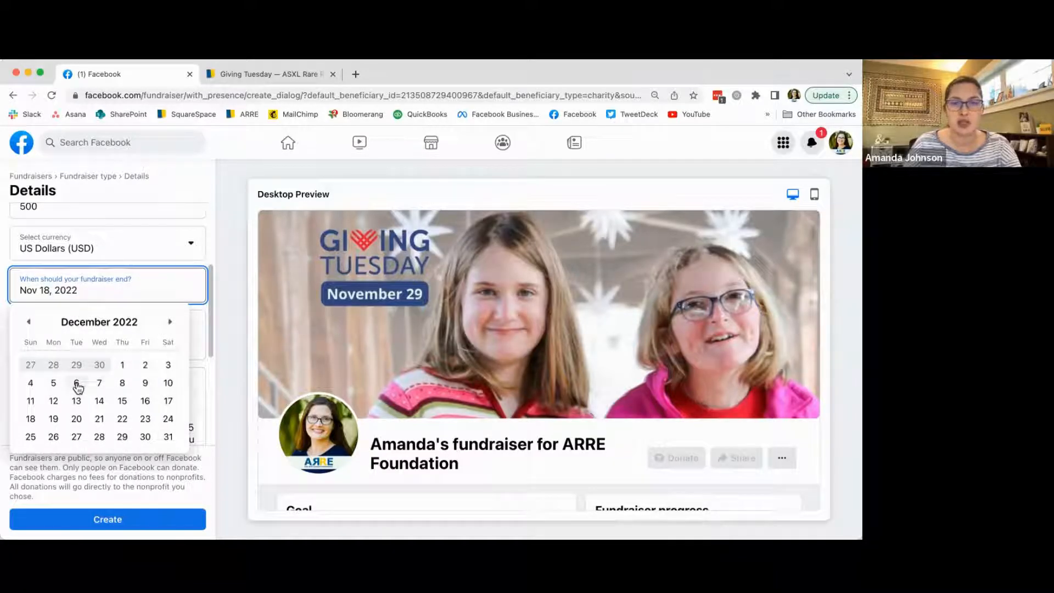
pyautogui.click(76, 384)
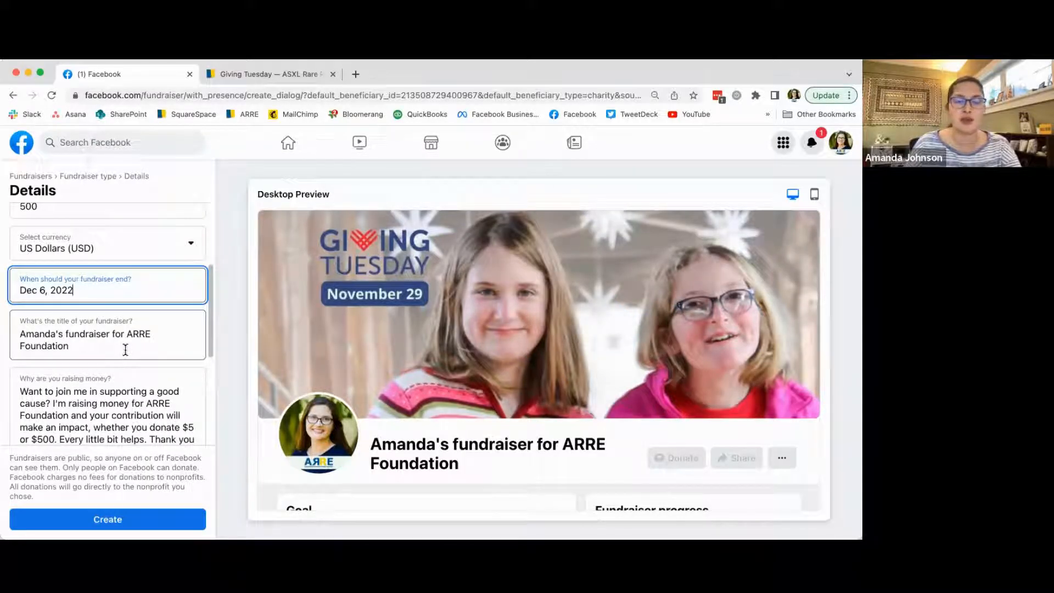
# - Highlight the fundraiser's title in the details form and compare it with the heading in the preview
pyautogui.click(94, 346)
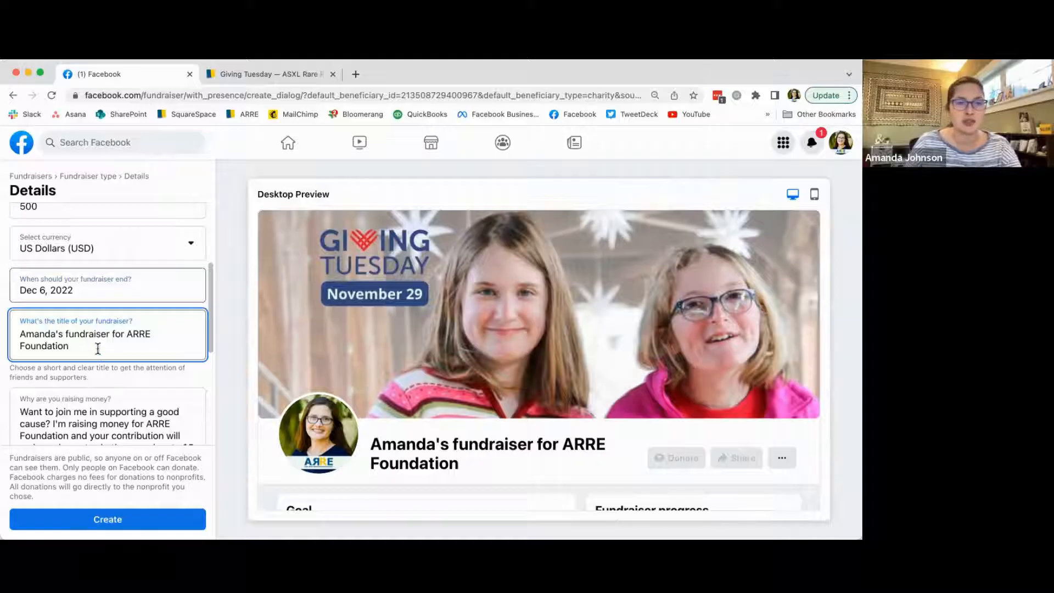
pyautogui.moveTo(98, 348); pyautogui.dragTo(7, 338)
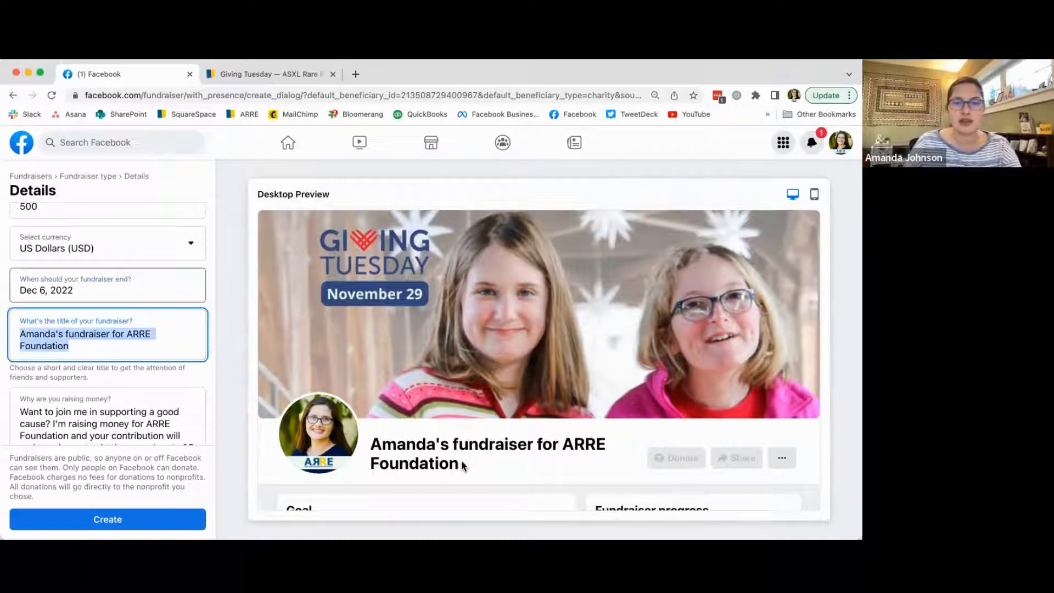
pyautogui.click(379, 445)
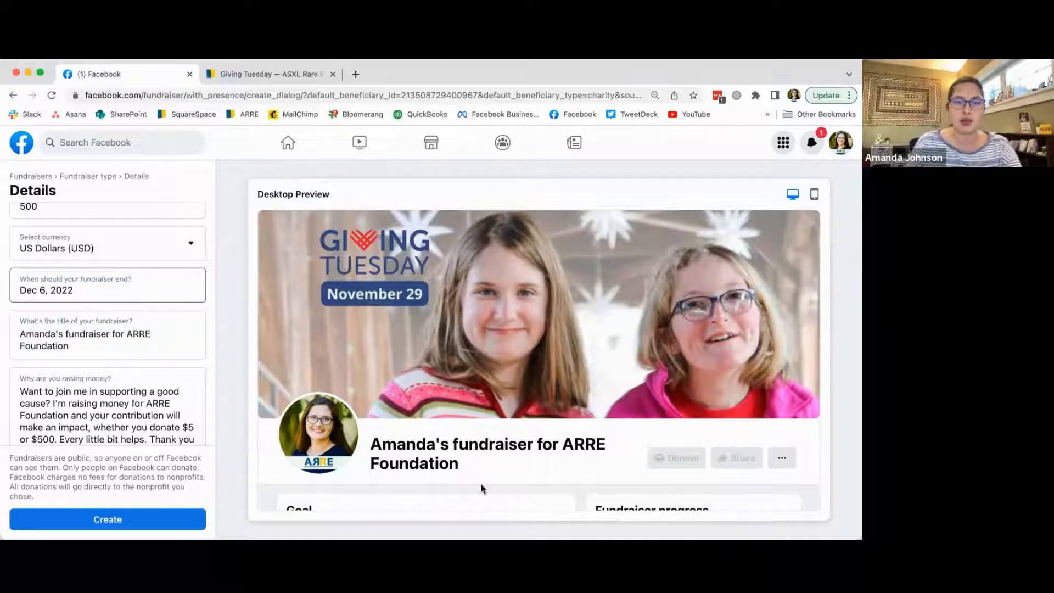
# - Read through the prefilled description of why the money is being raised, from the introduction to the closing paragraph
pyautogui.scroll(-5, 207, 384)
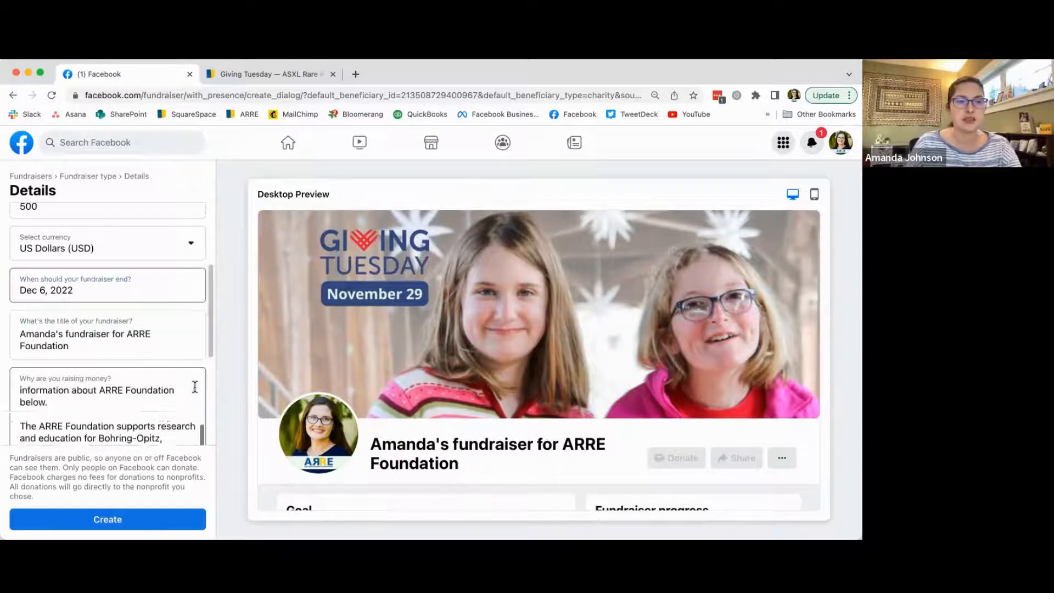
pyautogui.scroll(2, 207, 379)
pyautogui.scroll(-5, 208, 363)
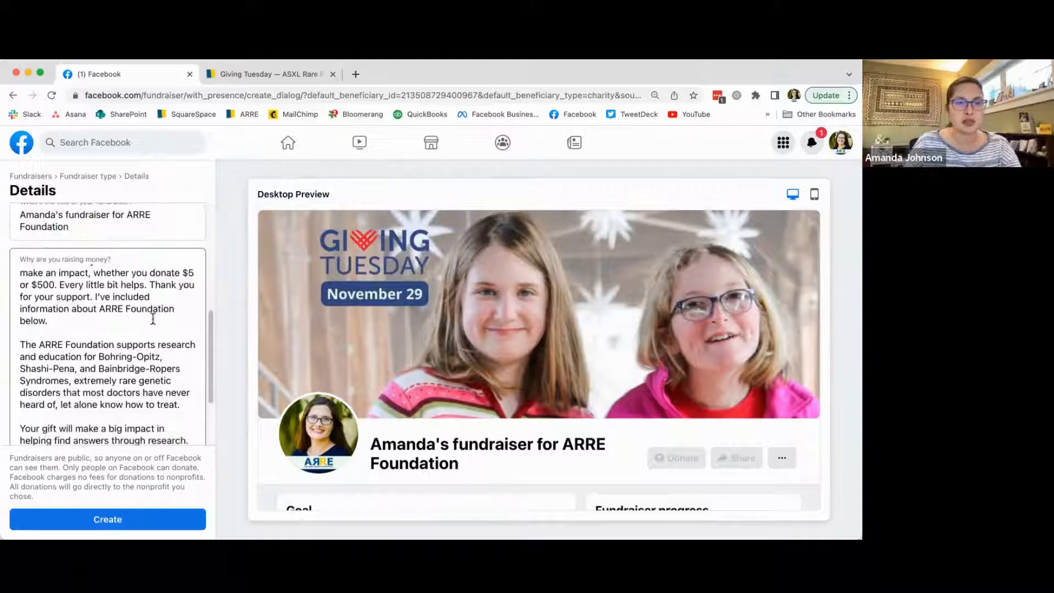
pyautogui.scroll(1, 170, 319)
pyautogui.scroll(-3, 154, 354)
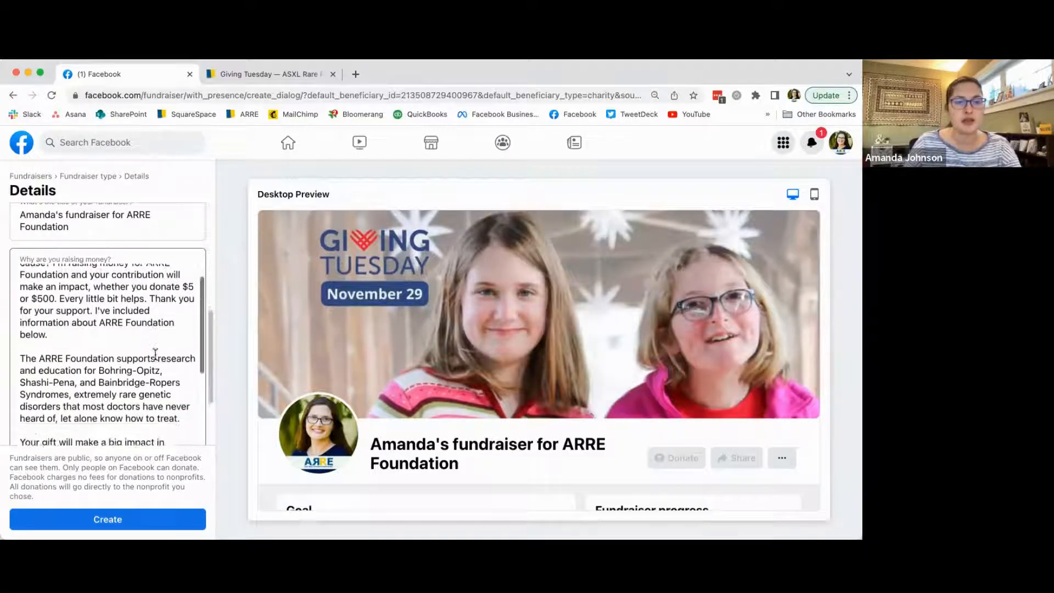
pyautogui.scroll(-4, 155, 355)
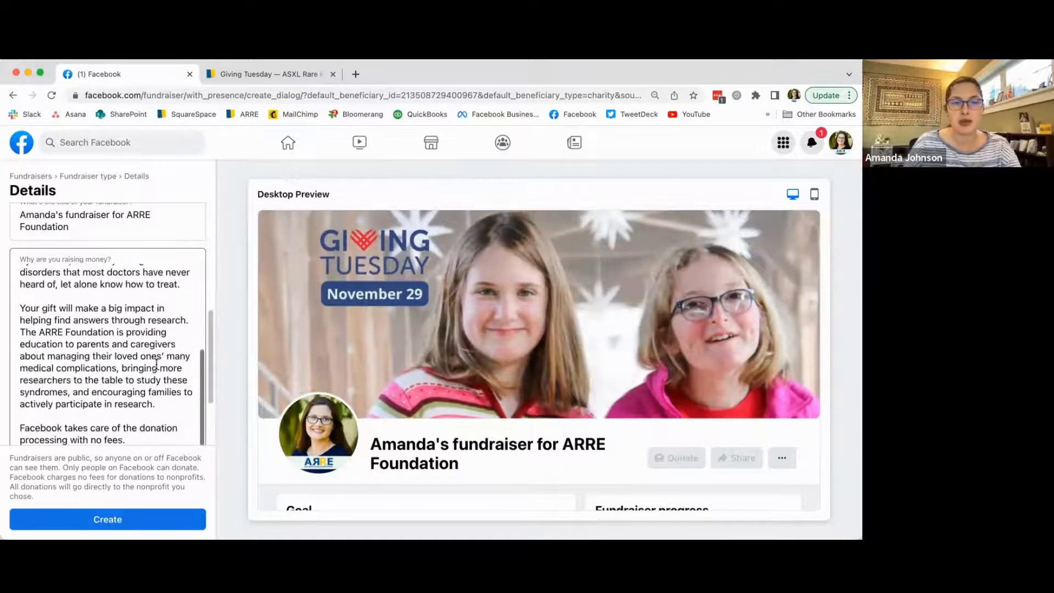
pyautogui.scroll(1, 153, 345)
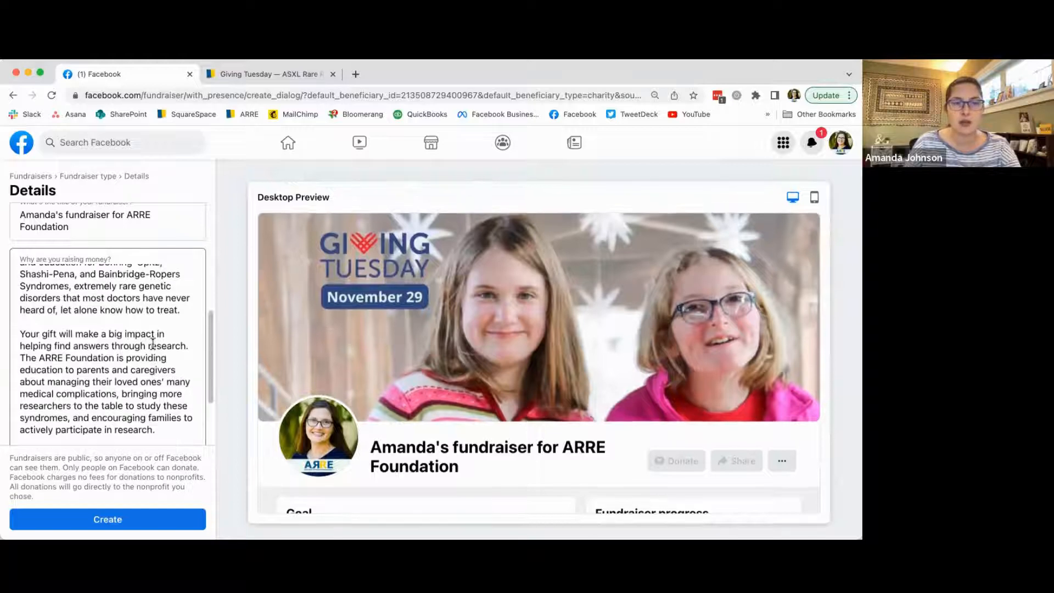
pyautogui.scroll(5, 152, 342)
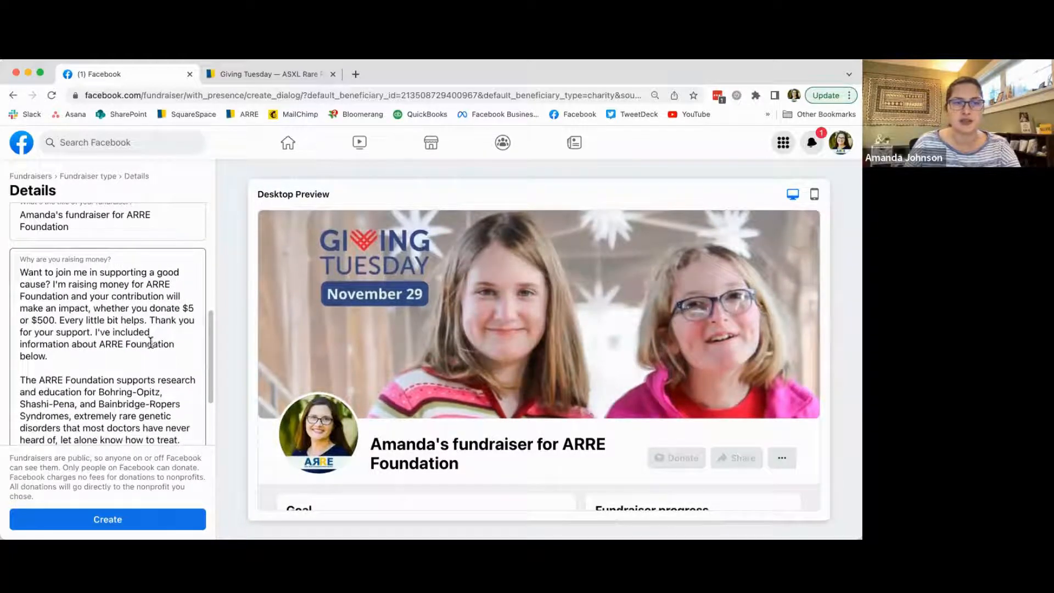
# - Highlight the description's passages on the ARRE Foundation and the impact of a gift, and review the text to its end
pyautogui.moveTo(112, 358); pyautogui.dragTo(21, 268)
pyautogui.scroll(-4, 127, 361)
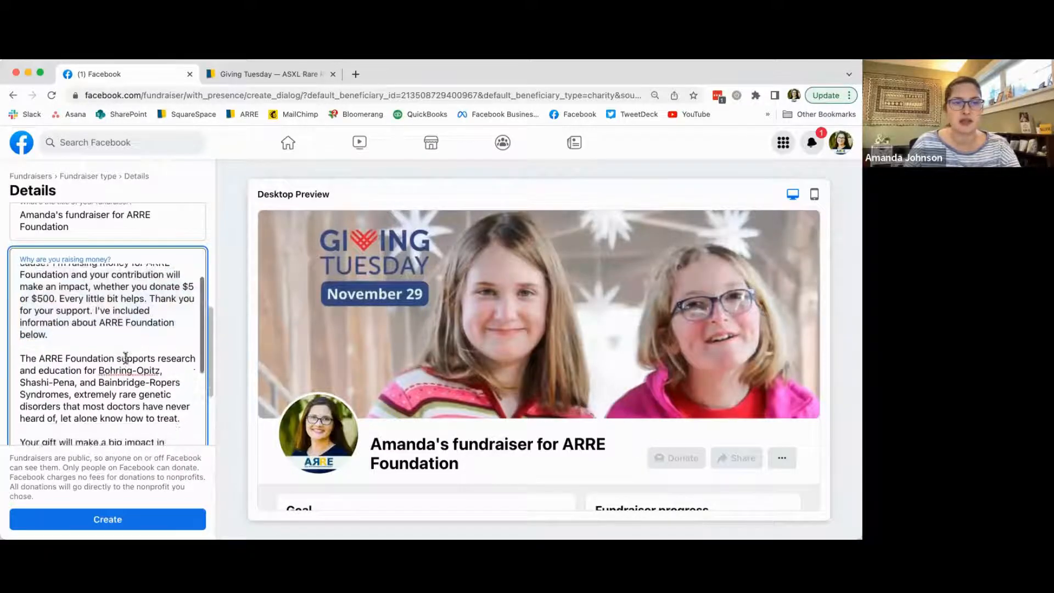
pyautogui.moveTo(22, 273); pyautogui.dragTo(157, 439)
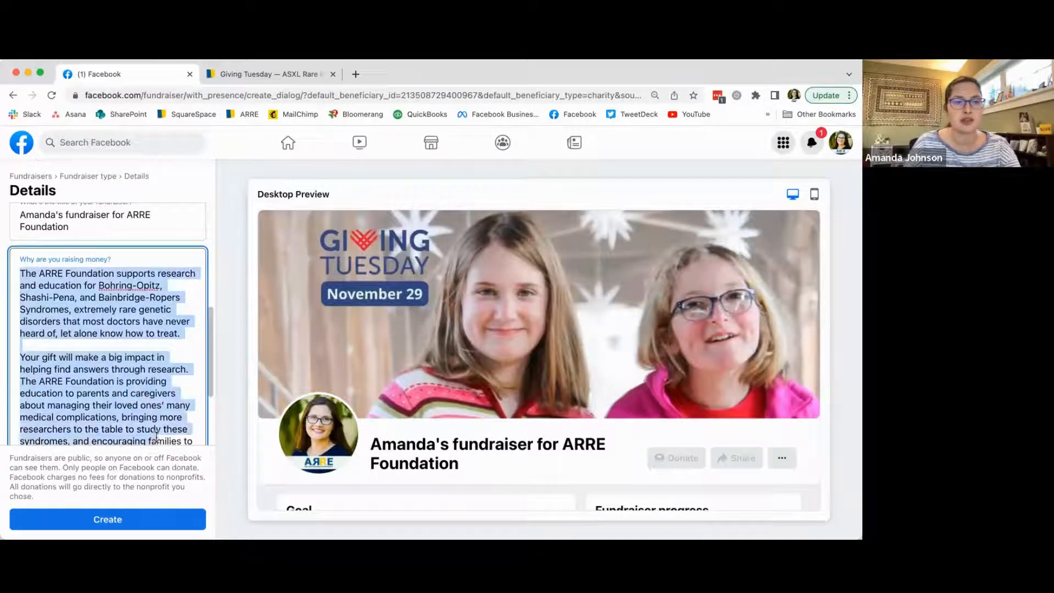
pyautogui.click(144, 361)
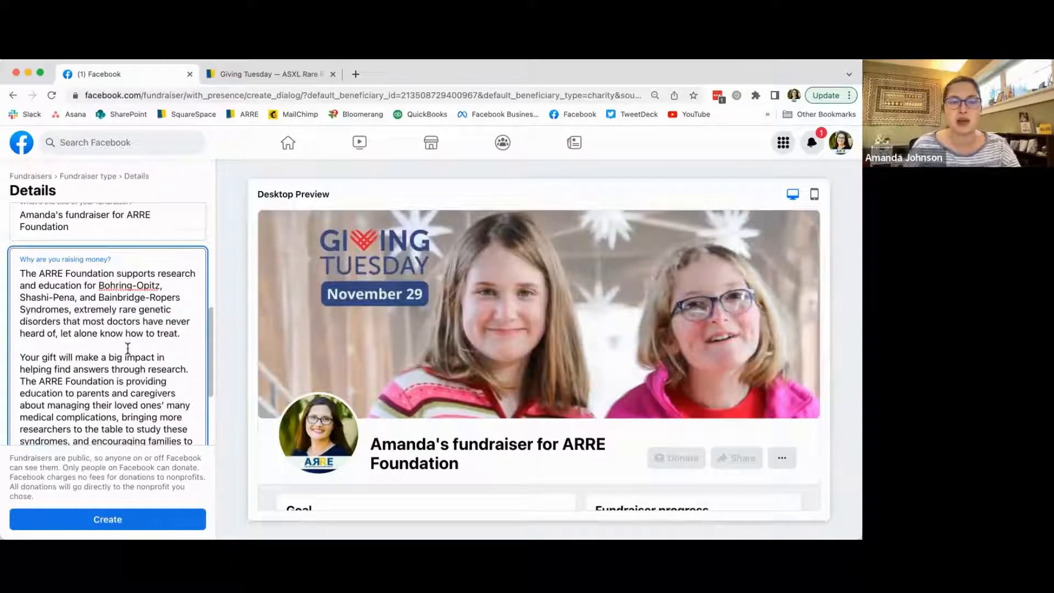
pyautogui.scroll(-1, 137, 350)
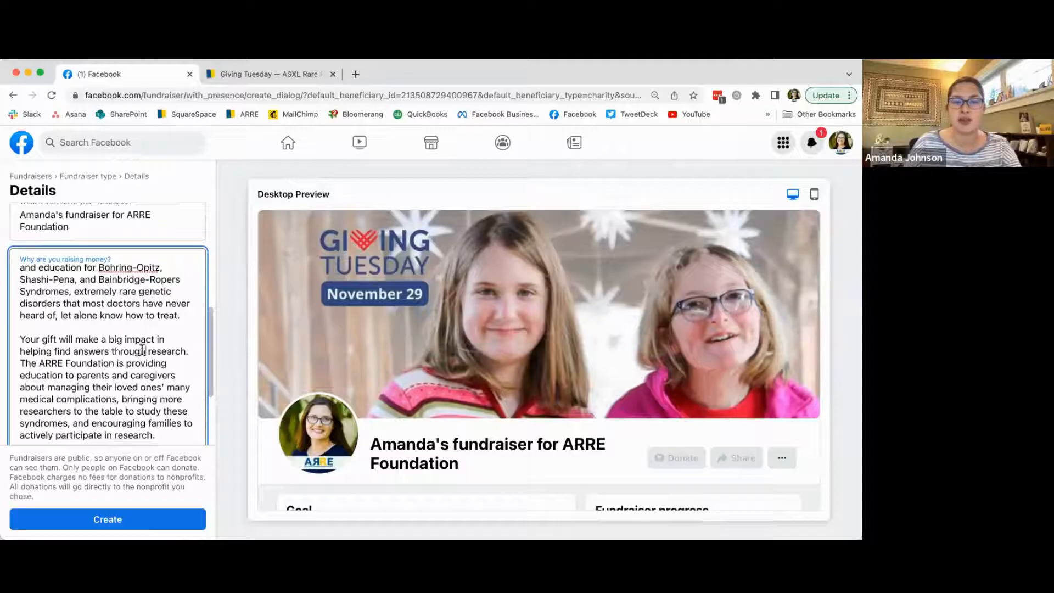
pyautogui.scroll(-2, 143, 352)
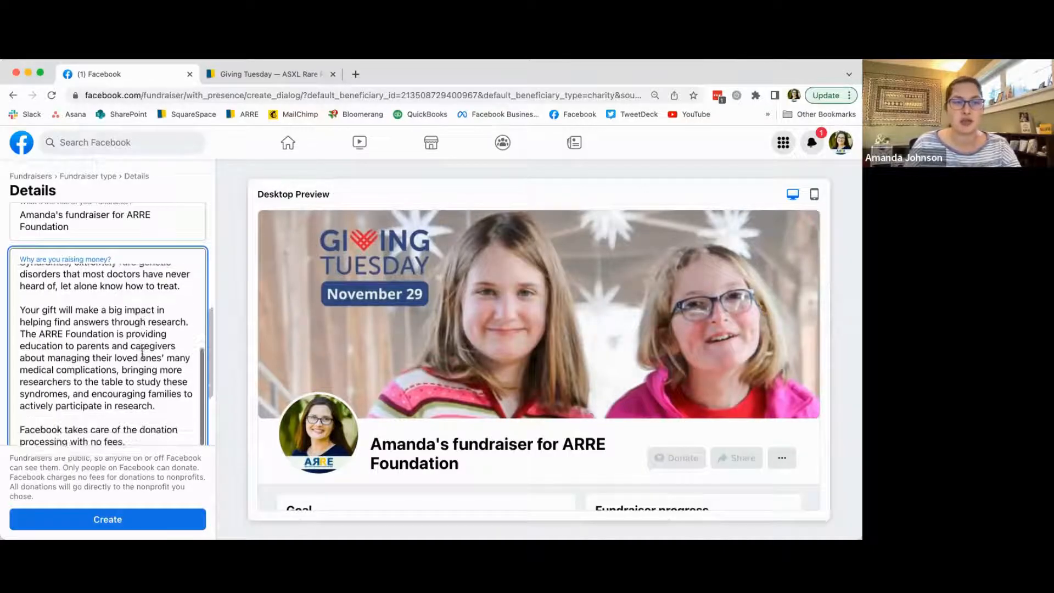
pyautogui.scroll(-1, 142, 353)
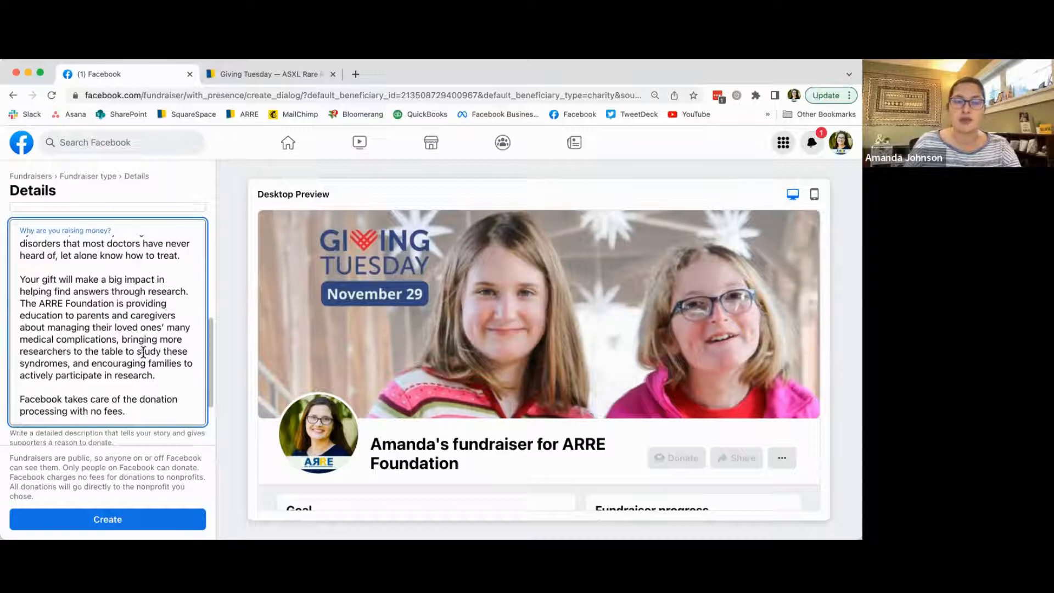
pyautogui.moveTo(175, 377); pyautogui.dragTo(18, 255)
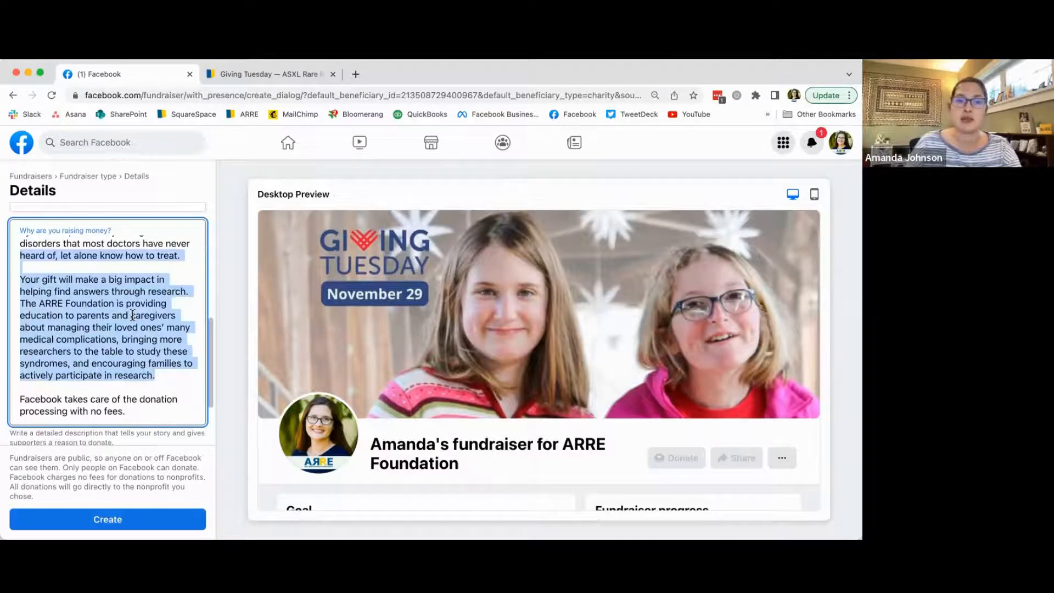
pyautogui.scroll(-5, 144, 320)
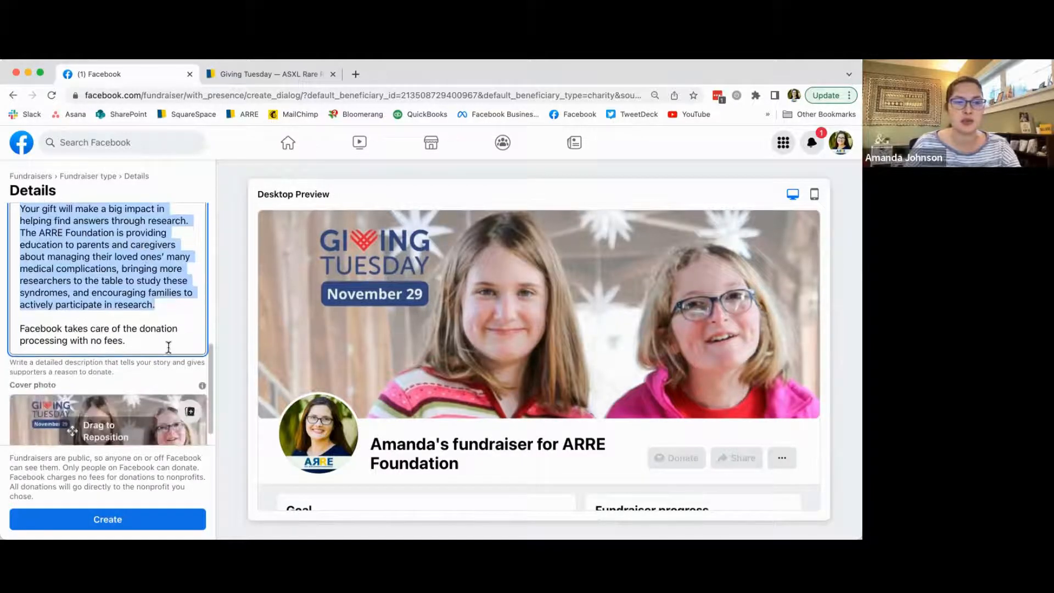
# - Reposition the cover photo so the Giving Tuesday logo and both faces are well framed, checking the mobile and desktop previews
pyautogui.moveTo(140, 369); pyautogui.dragTo(140, 365)
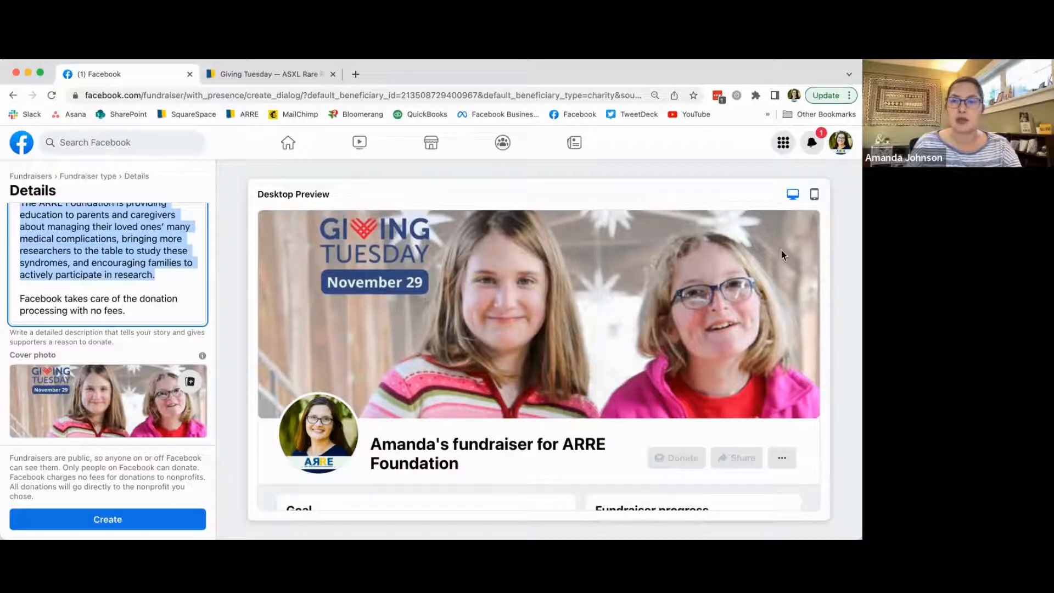
pyautogui.click(814, 194)
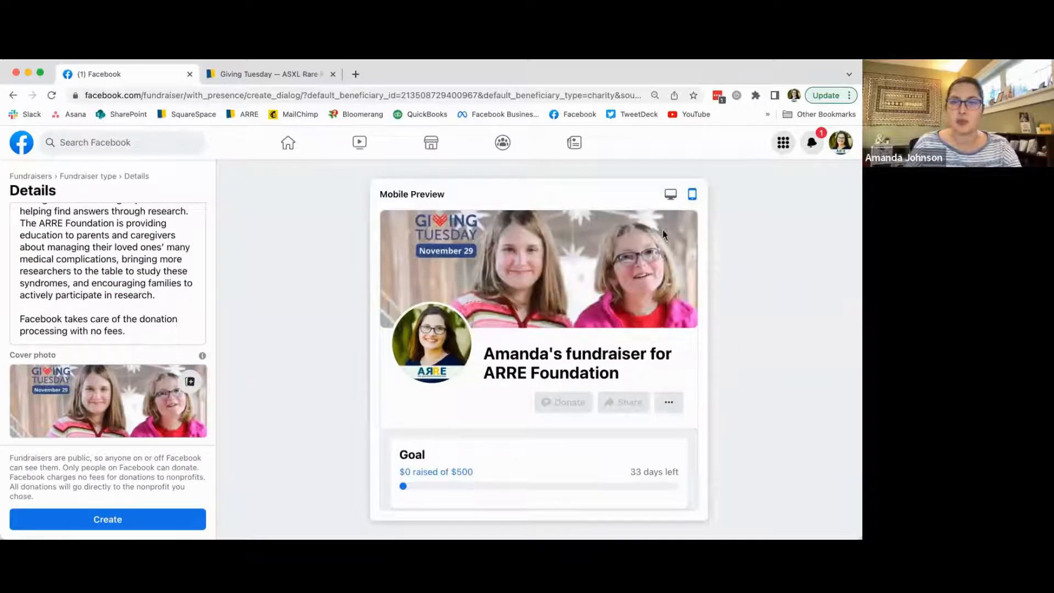
pyautogui.click(670, 194)
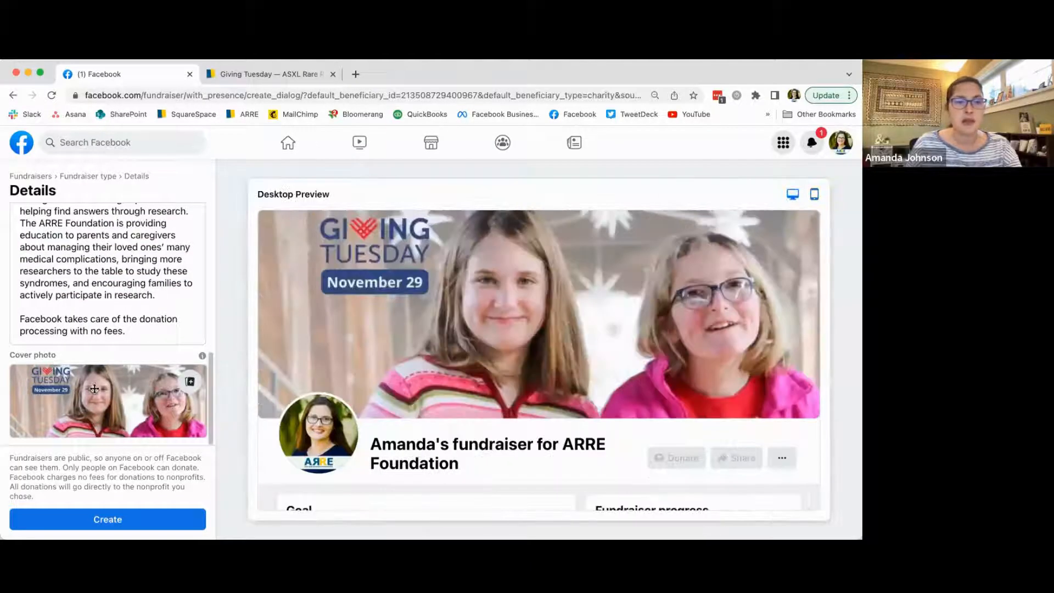
pyautogui.moveTo(110, 395); pyautogui.dragTo(100, 402)
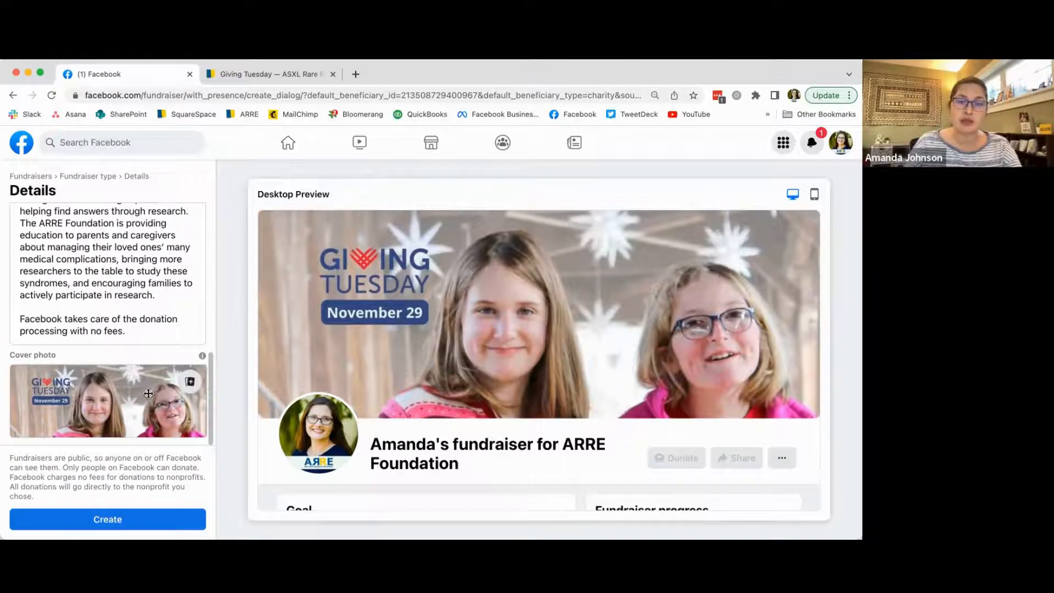
# - Check the cover photo choices without replacing the photo, and publish the fundraiser, declining the suggested get-started steps
pyautogui.click(191, 382)
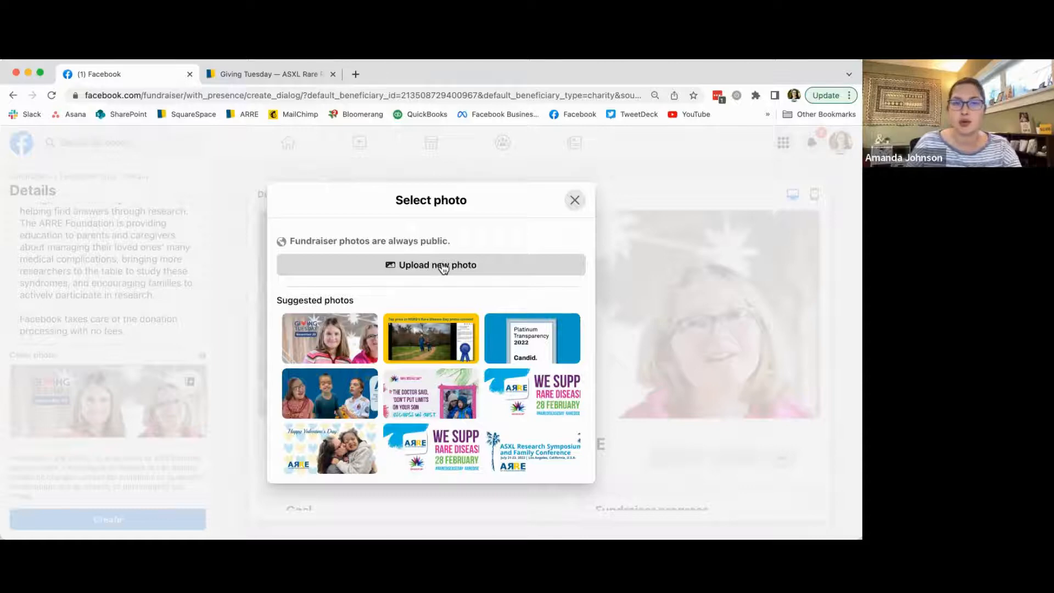
pyautogui.click(576, 202)
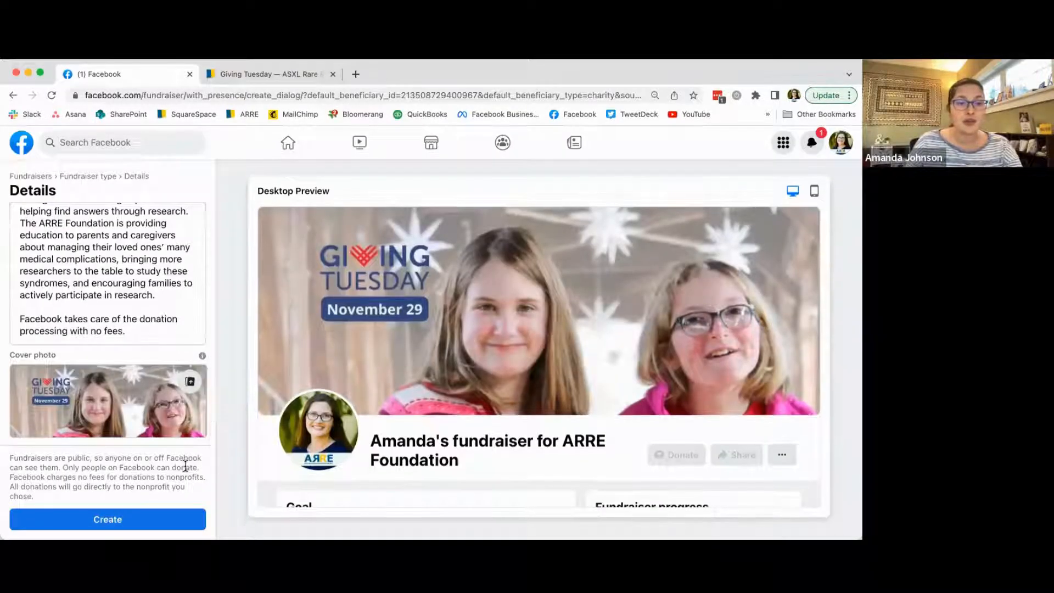
pyautogui.click(125, 521)
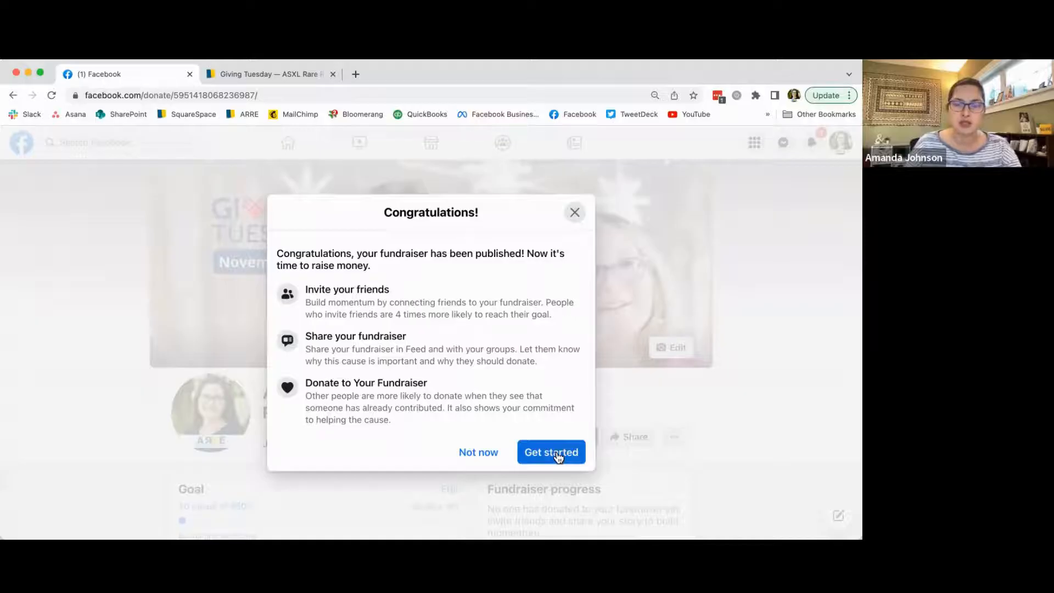
pyautogui.click(492, 456)
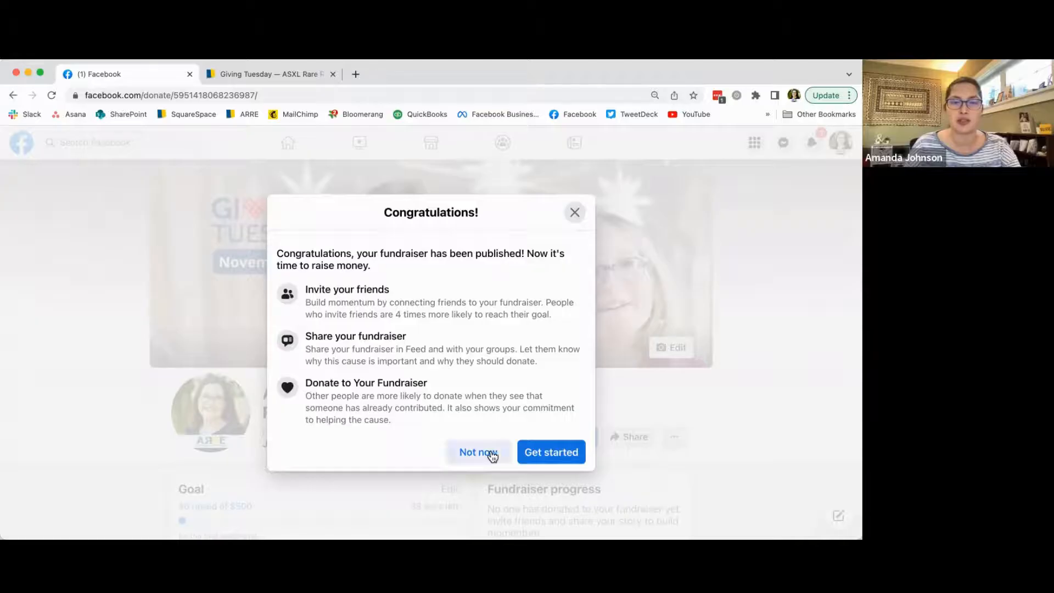
# - Look over the published fundraiser page and view the options for a new public post, closing it without writing anything
pyautogui.scroll(-5, 505, 436)
pyautogui.scroll(-3, 505, 439)
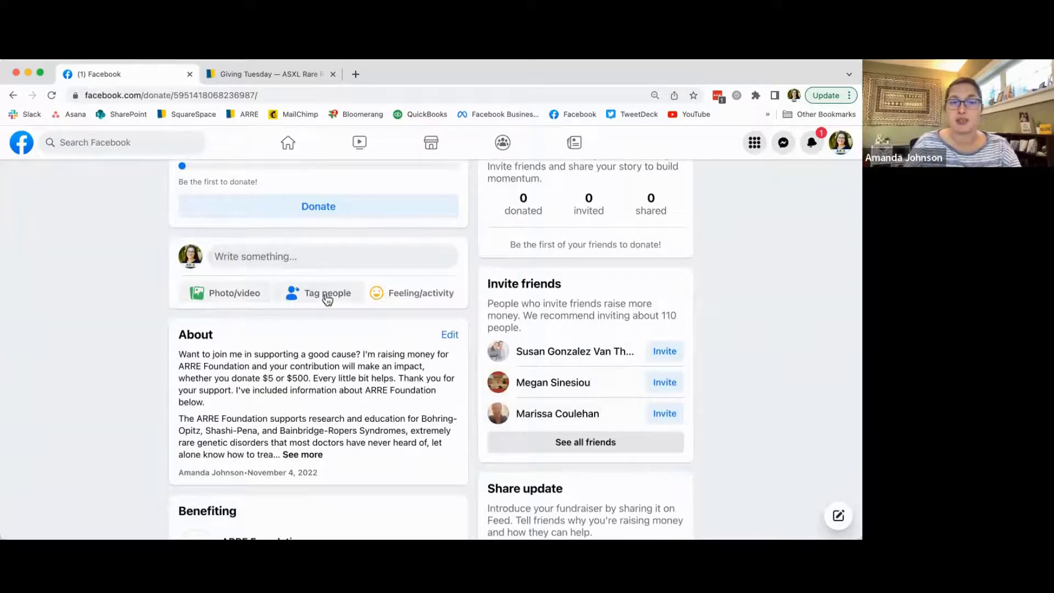
pyautogui.click(354, 260)
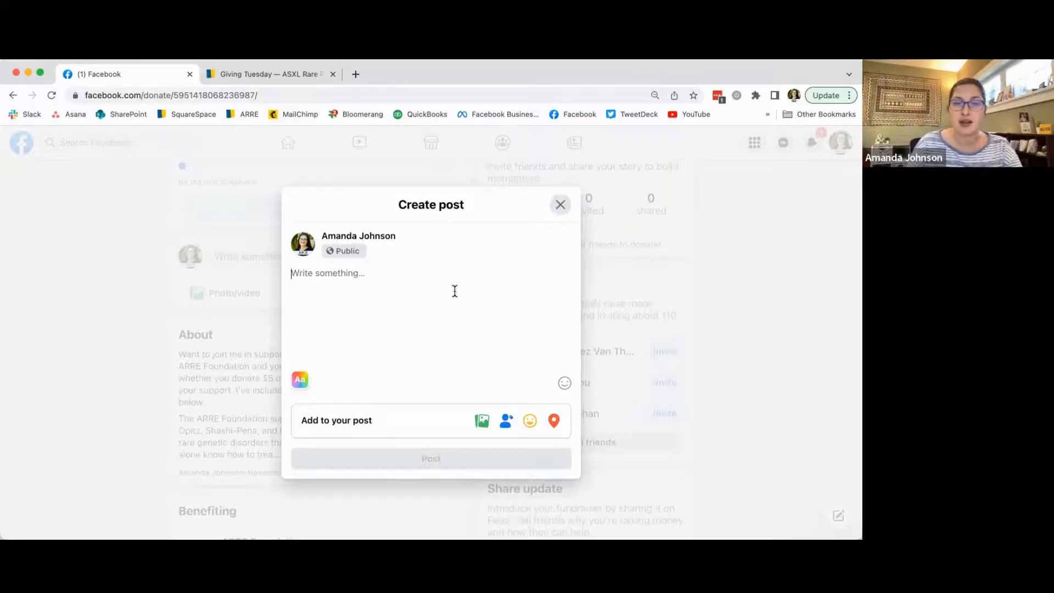
pyautogui.scroll(1, 454, 291)
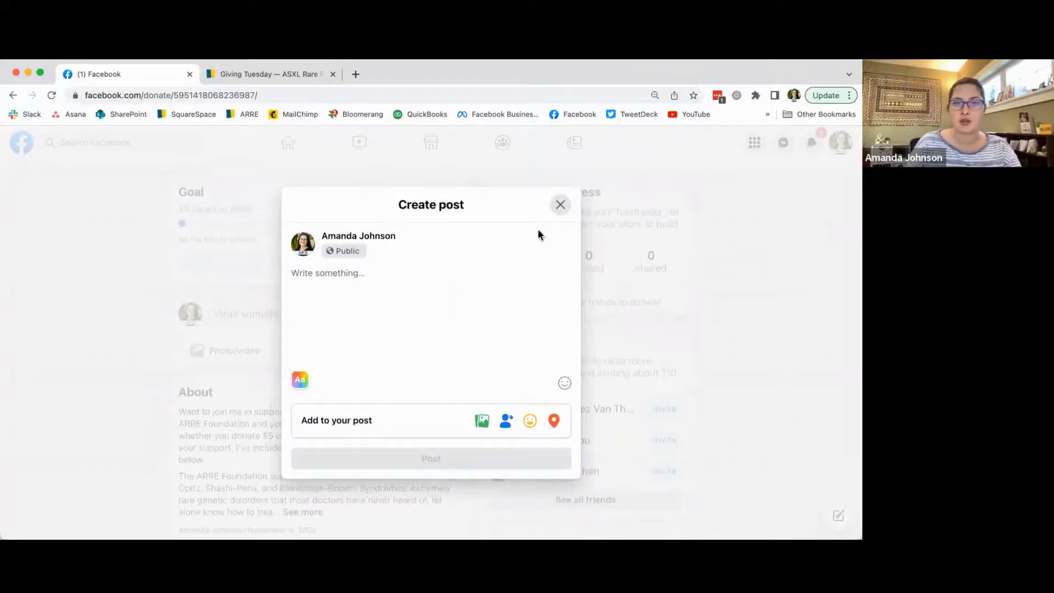
pyautogui.click(560, 206)
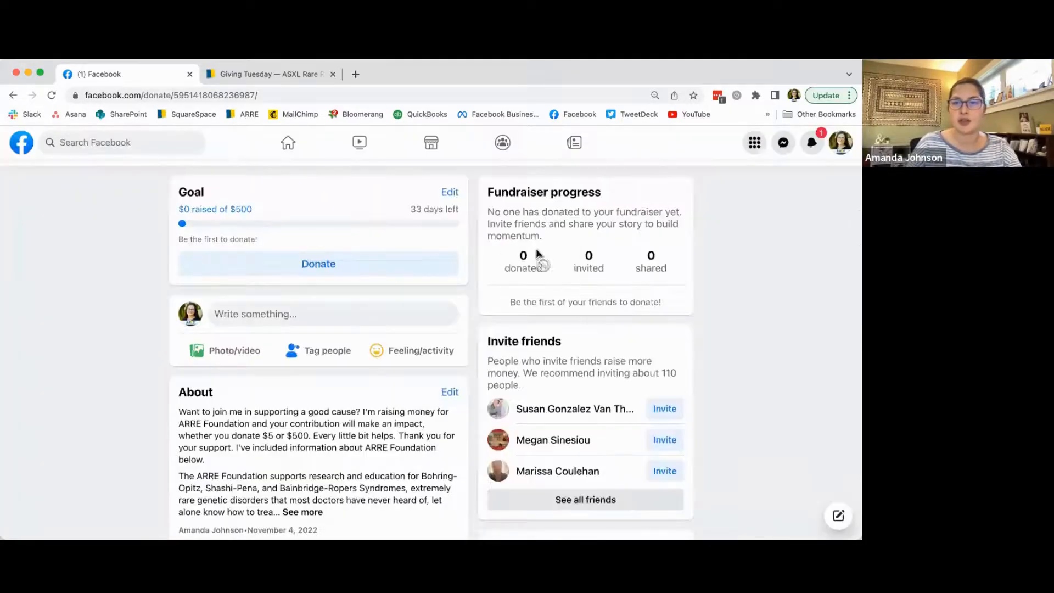
# - Browse the list of friends who can be invited and its friend-group filter options, and close it without inviting anyone
pyautogui.scroll(4, 584, 258)
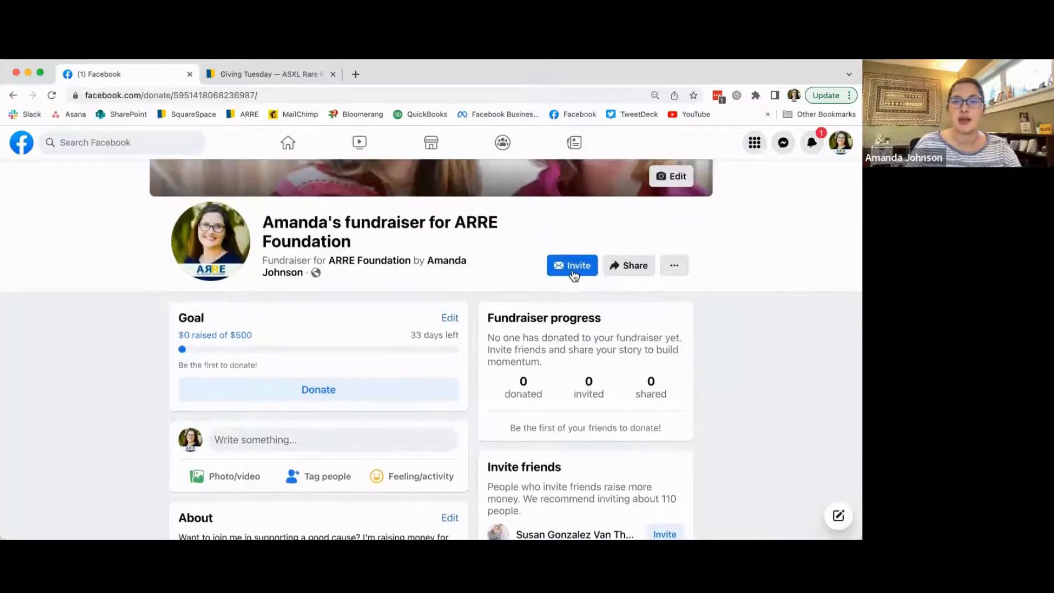
pyautogui.click(577, 269)
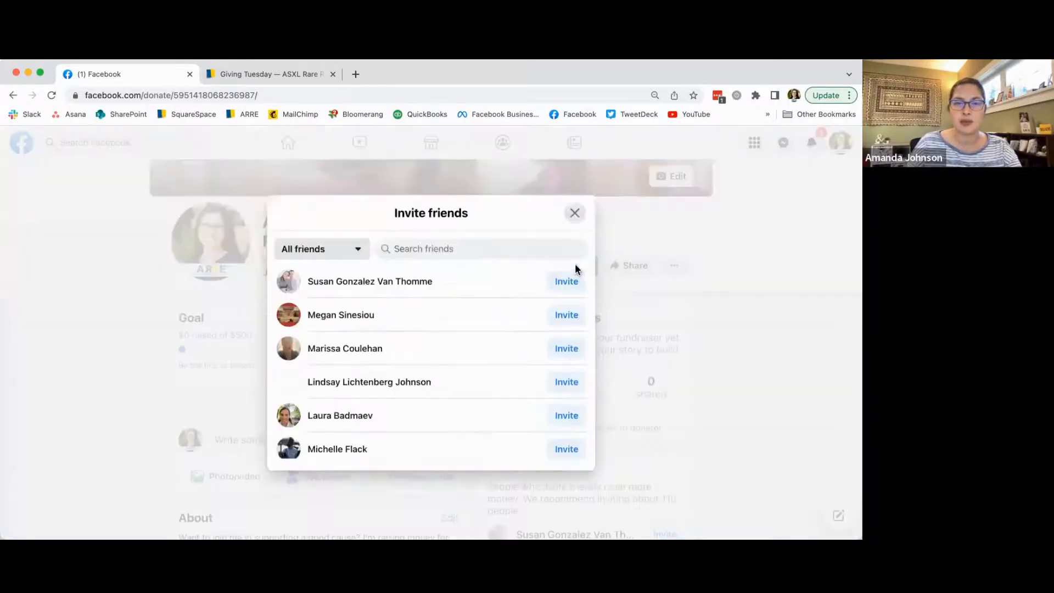
pyautogui.scroll(-5, 498, 313)
pyautogui.scroll(-3, 498, 318)
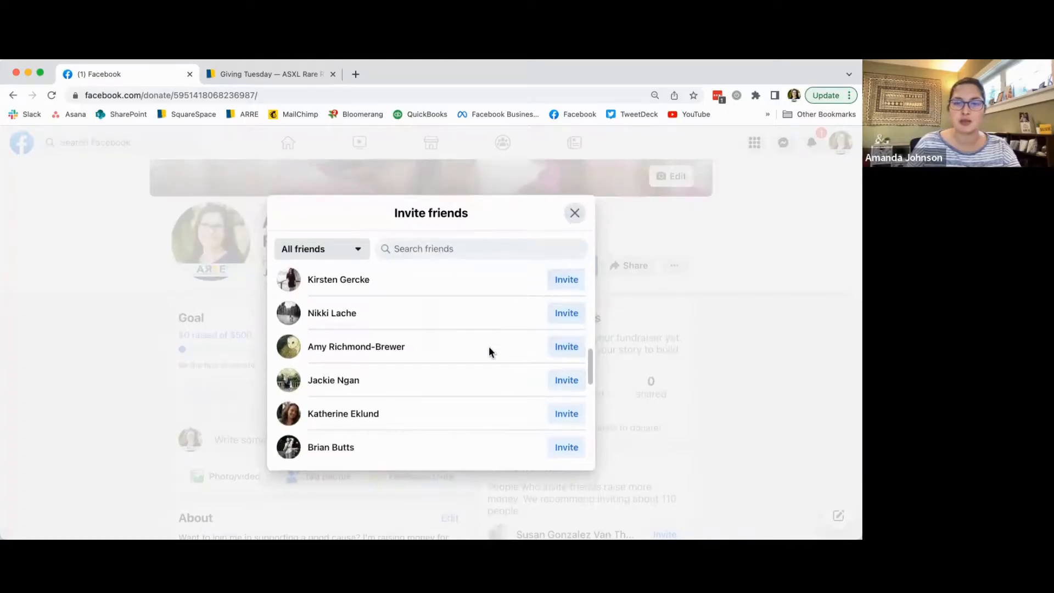
pyautogui.scroll(-3, 488, 348)
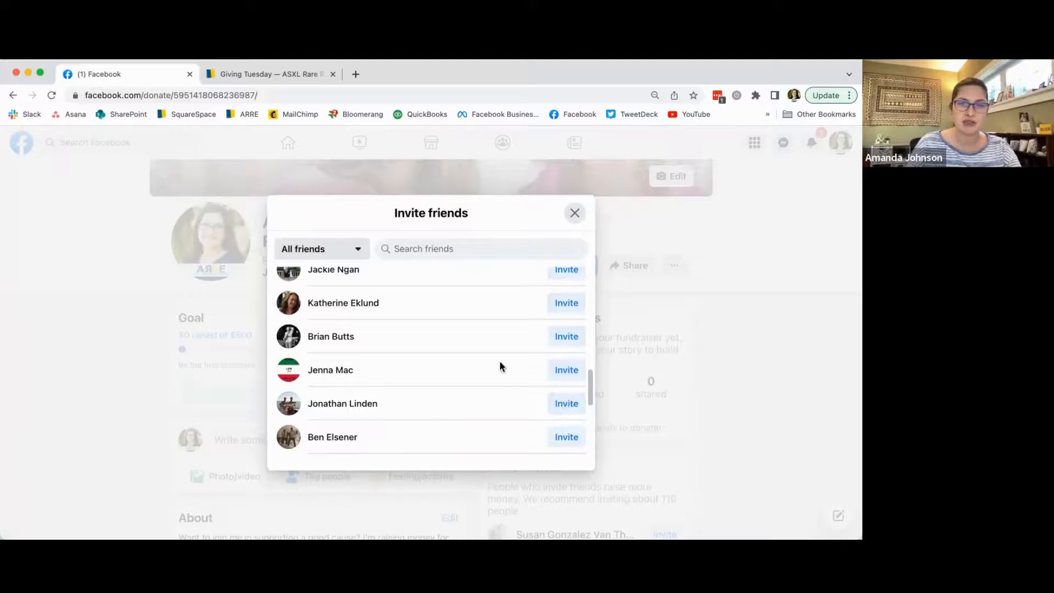
pyautogui.click(361, 249)
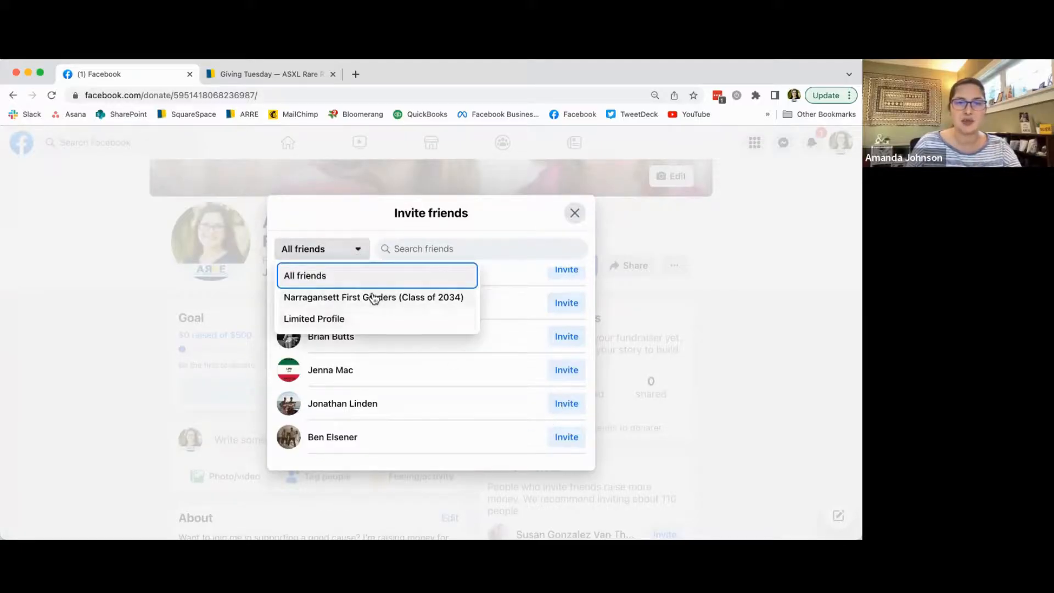
pyautogui.click(360, 253)
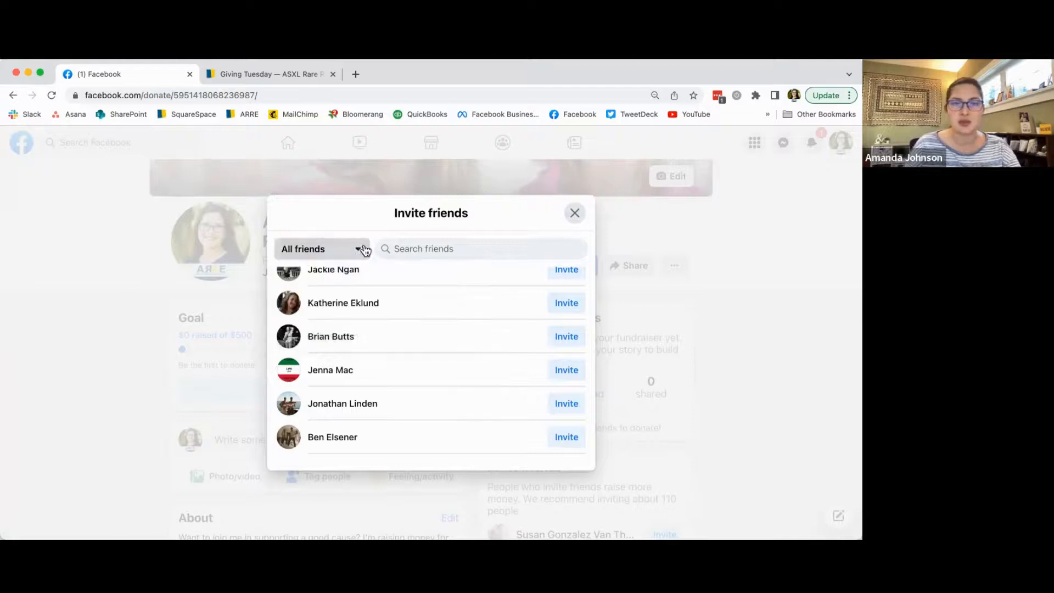
pyautogui.click(575, 214)
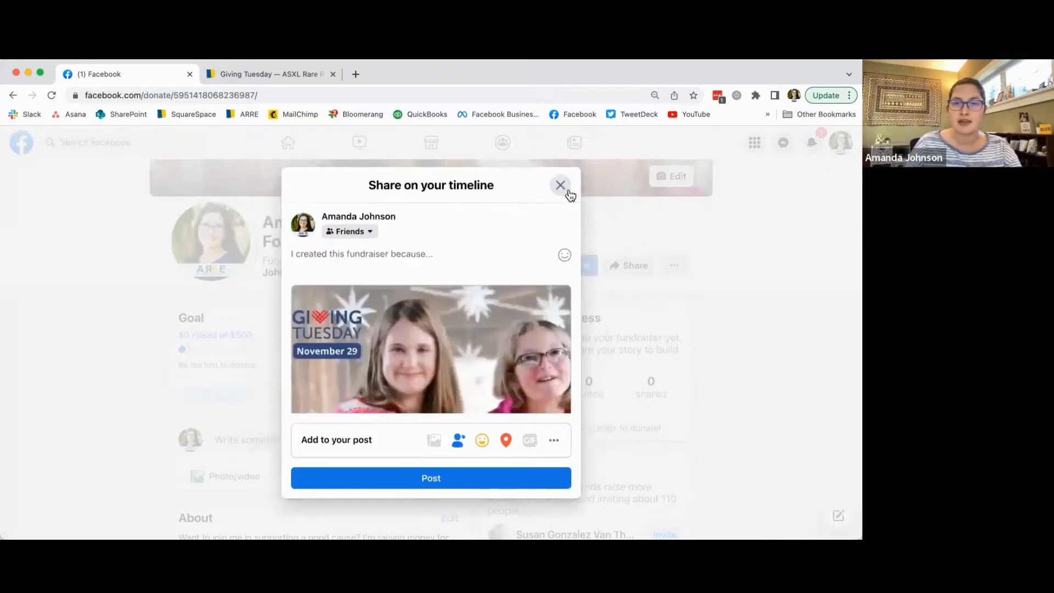
# - Dismiss the timeline share without posting it, and review the fundraiser's other sharing options
pyautogui.click(561, 201)
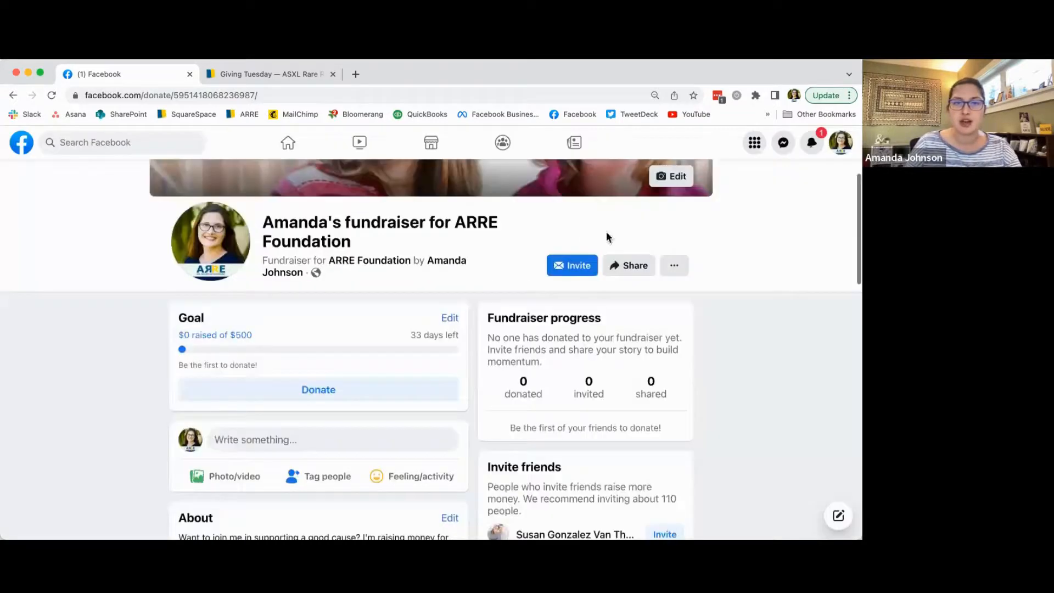
pyautogui.click(628, 268)
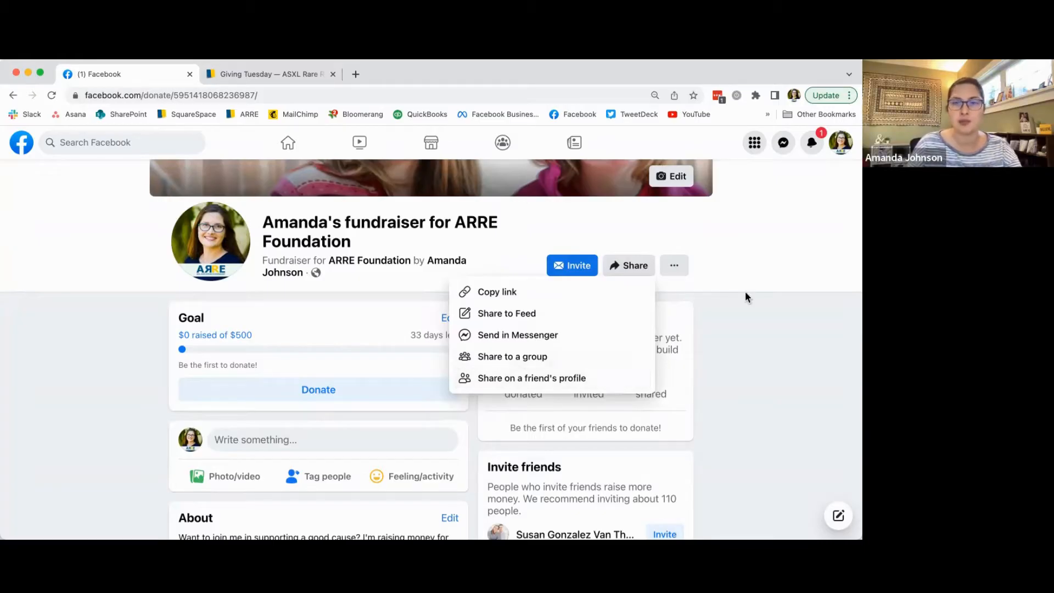
pyautogui.click(725, 301)
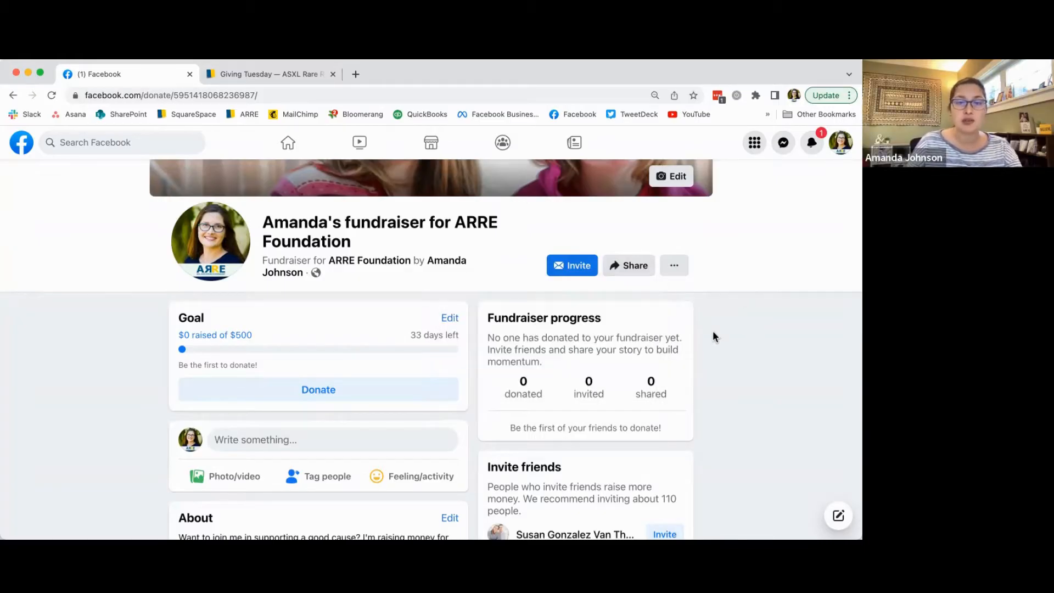